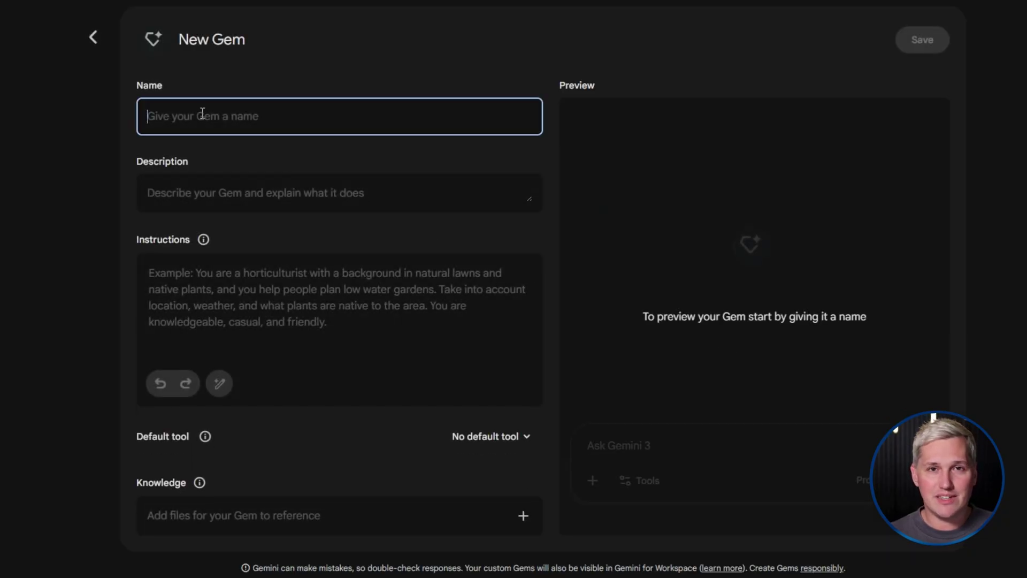
pyautogui.write('safeer')
# Fill in the safeer Gem's description and begin writing its instructions
pyautogui.press('Tab')
pyautogui.write('y')
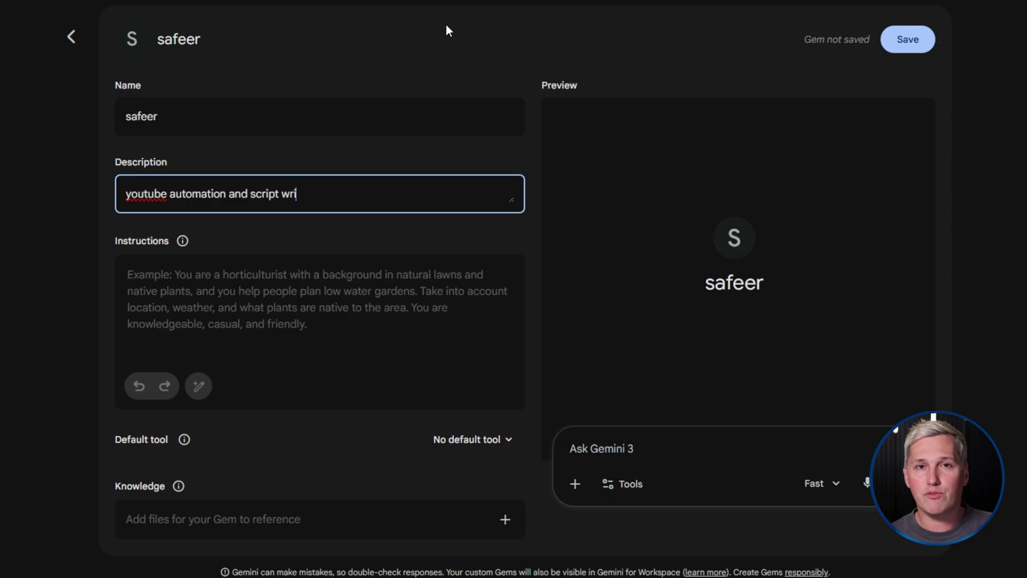
pyautogui.write('ting')
pyautogui.click(323, 280)
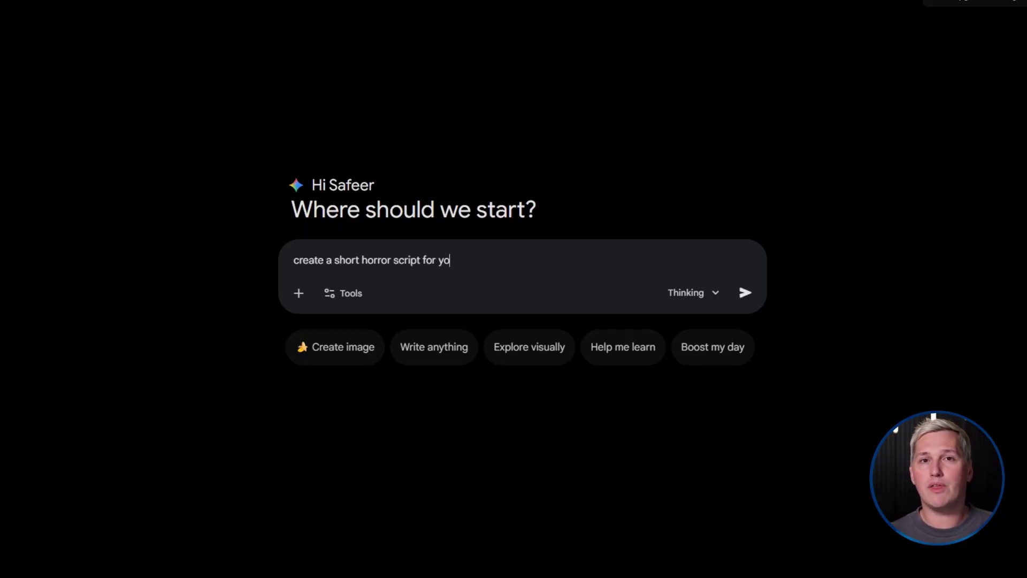
# Send the short YouTube horror script prompt, then start a new empty chat
pyautogui.press('Return')
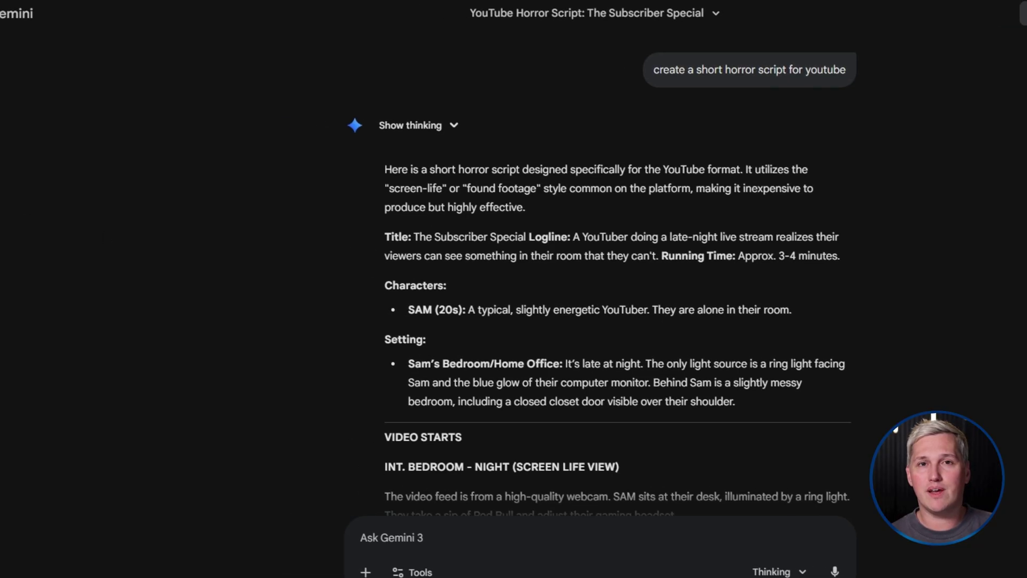
pyautogui.click(15, 64)
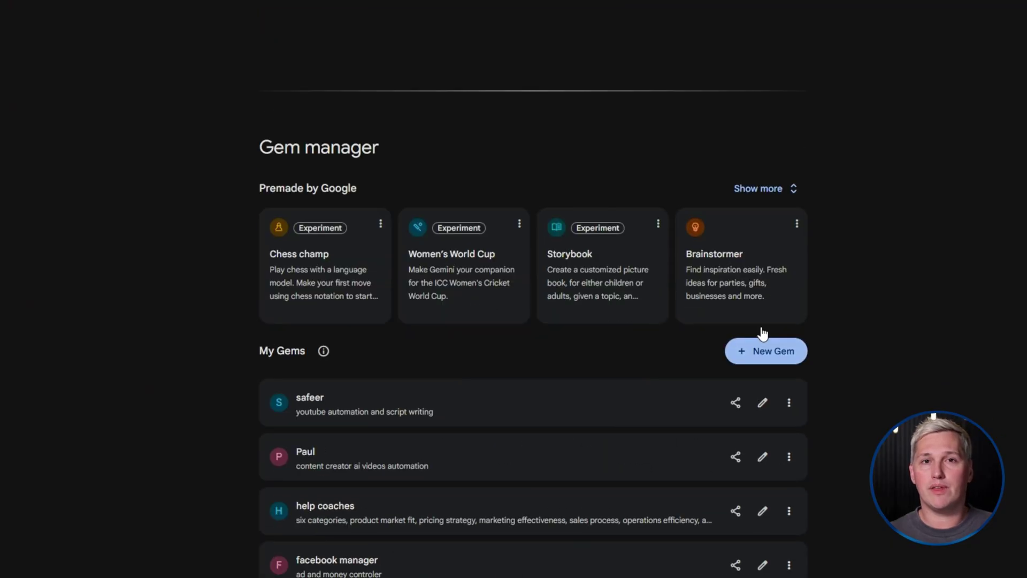
# Submit the logo, website screenshot and competitor images with the positioning question to the brand Gem
pyautogui.click(764, 349)
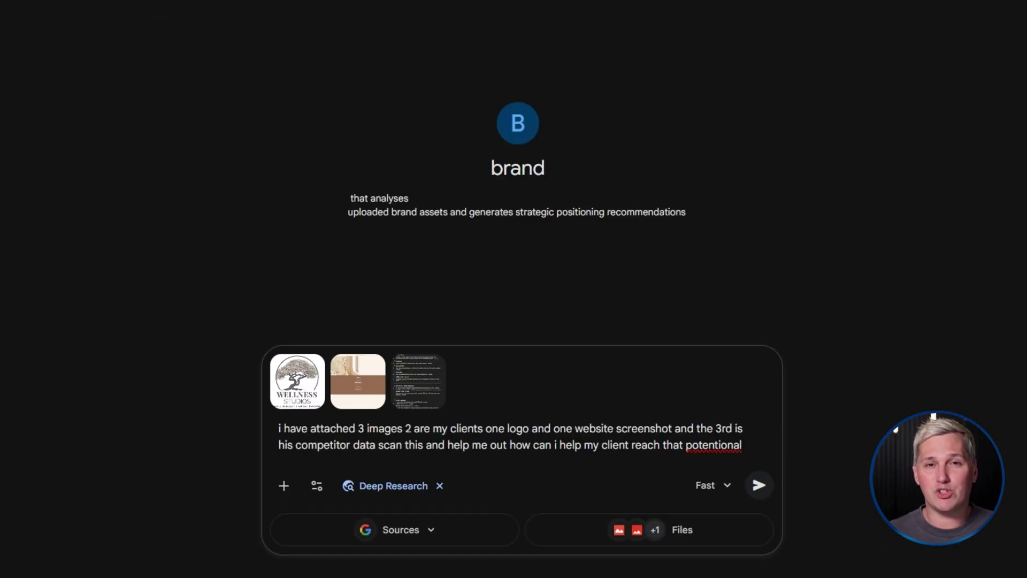
pyautogui.click(768, 501)
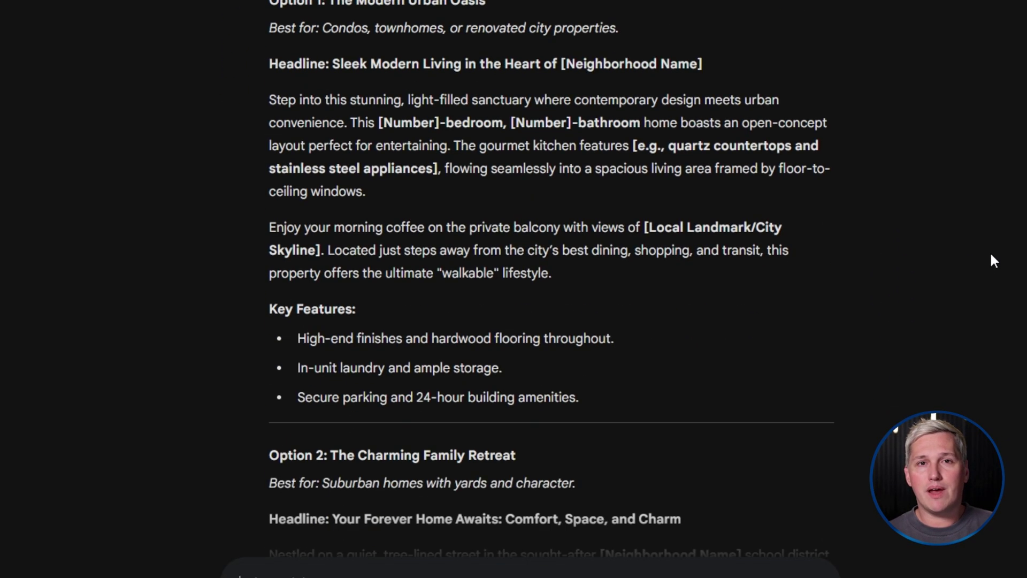
pyautogui.scroll(-2, 992, 261)
pyautogui.scroll(-1, 993, 263)
pyautogui.scroll(-1, 992, 262)
pyautogui.scroll(-1, 993, 263)
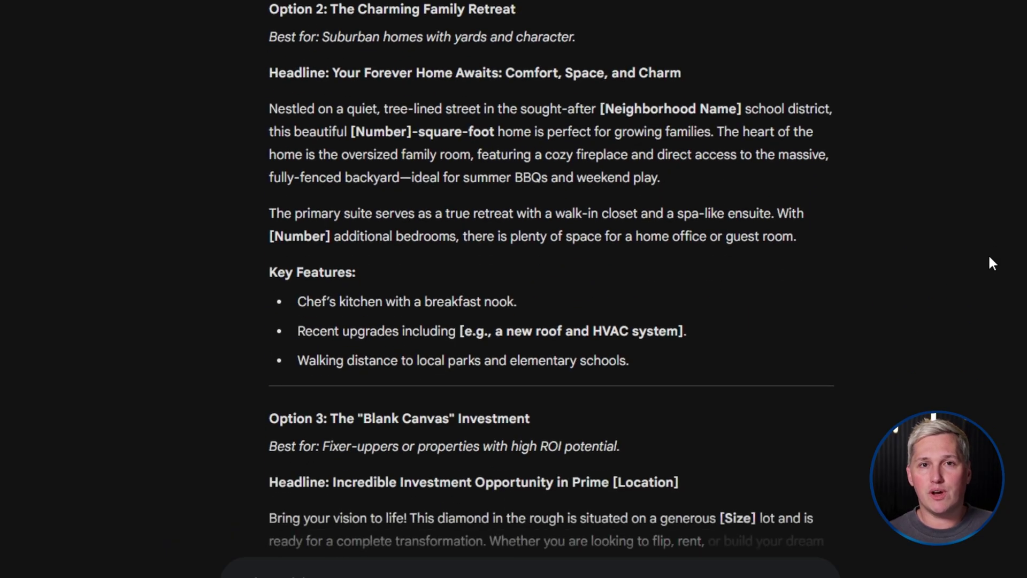
pyautogui.scroll(-1, 990, 262)
pyautogui.scroll(-2, 987, 260)
pyautogui.scroll(-2, 986, 261)
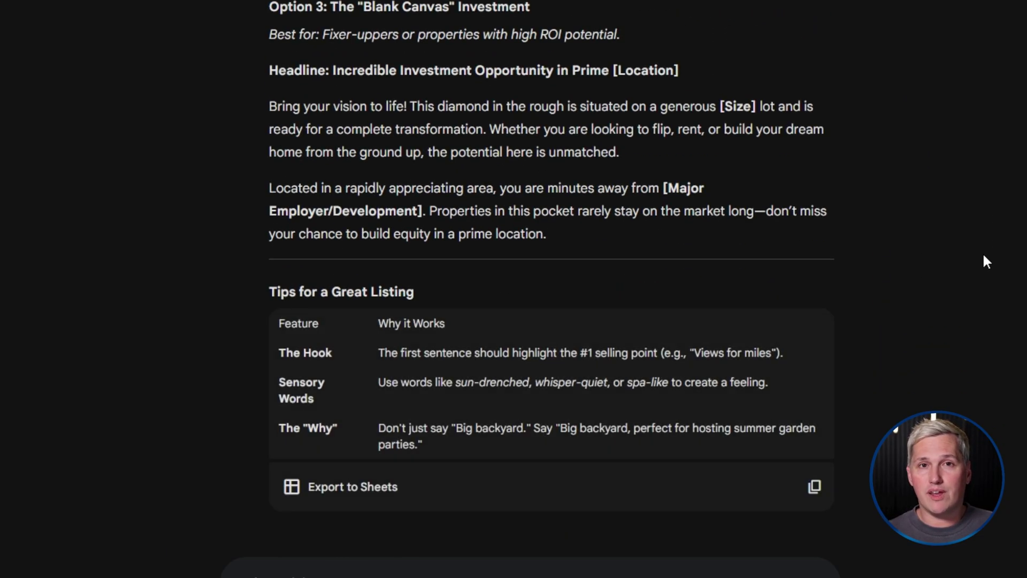
pyautogui.scroll(-1, 985, 262)
pyautogui.write('can you go dee')
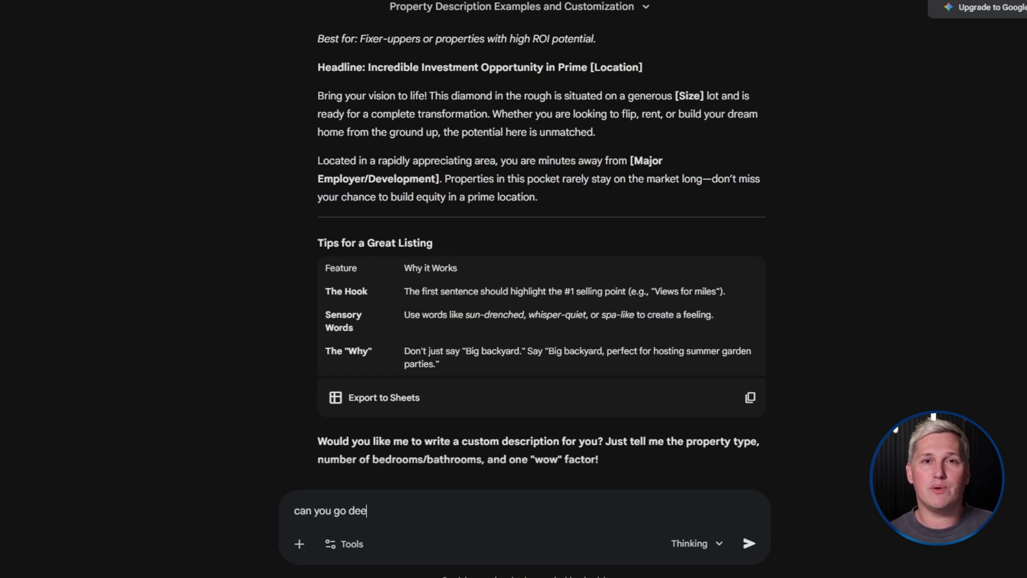
pyautogui.write('per')
# Send 'can you go deeper' for a deeper take on the property descriptions
pyautogui.press('Return')
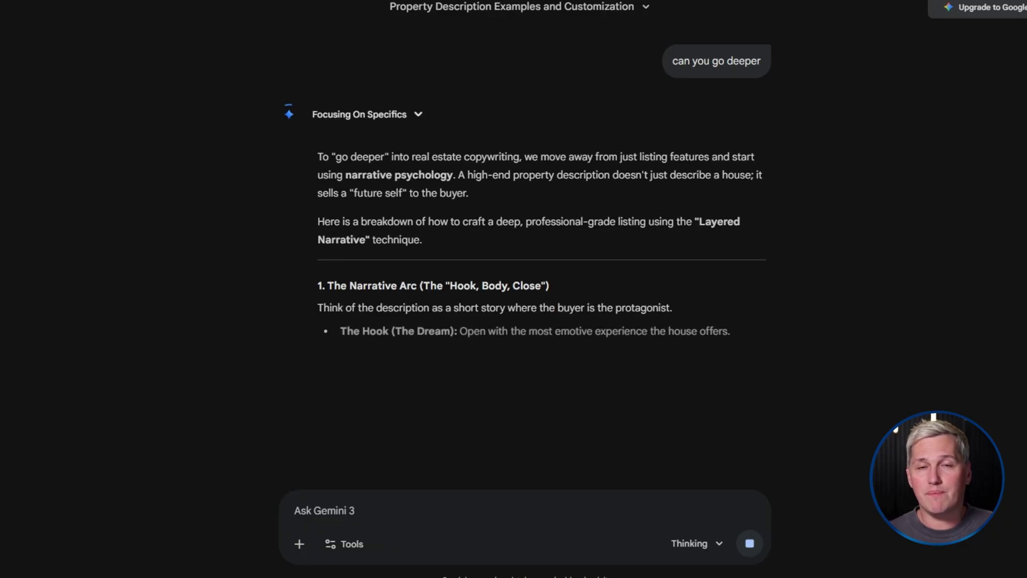
pyautogui.scroll(-4, 755, 335)
pyautogui.scroll(-2, 756, 333)
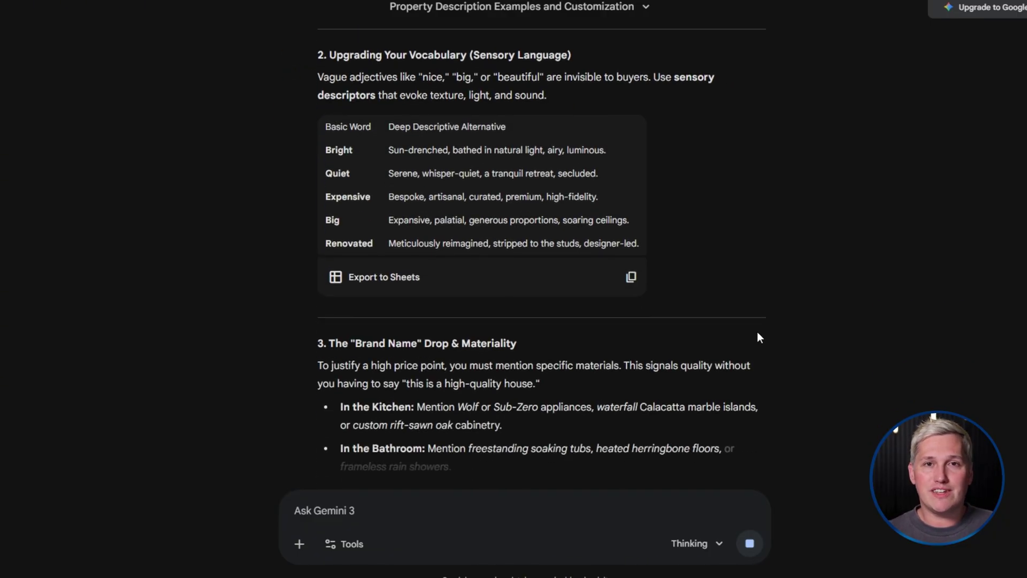
pyautogui.scroll(-2, 758, 331)
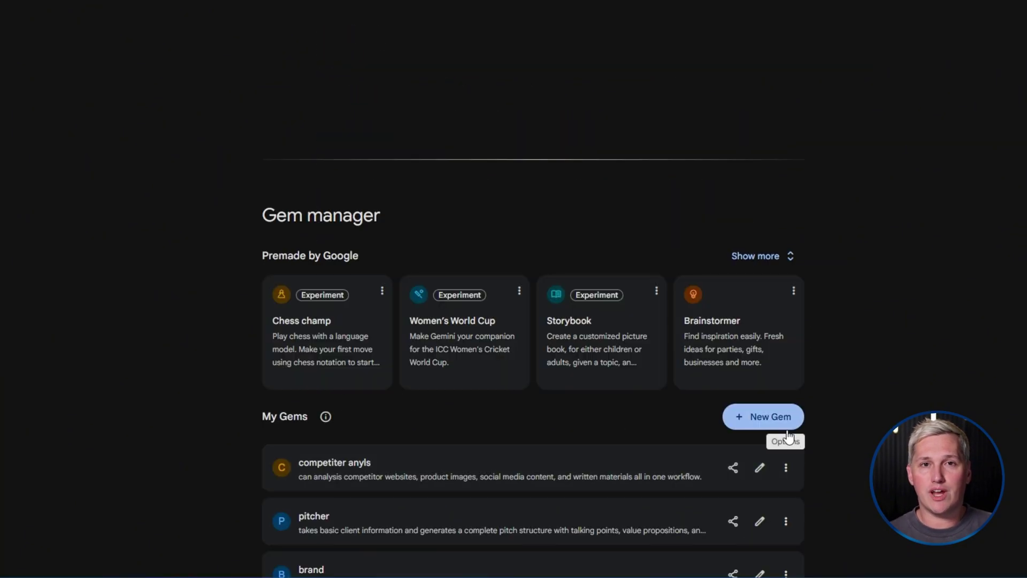
# Start another new Gem for the real estate Saddlebrook condo listing
pyautogui.click(776, 430)
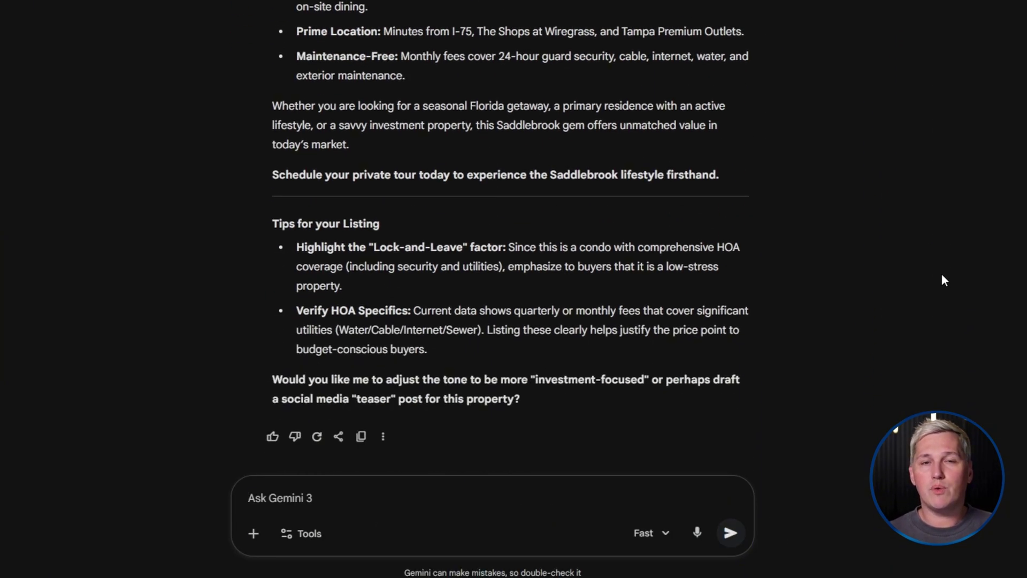
pyautogui.write('create a ready to use discription for this property')
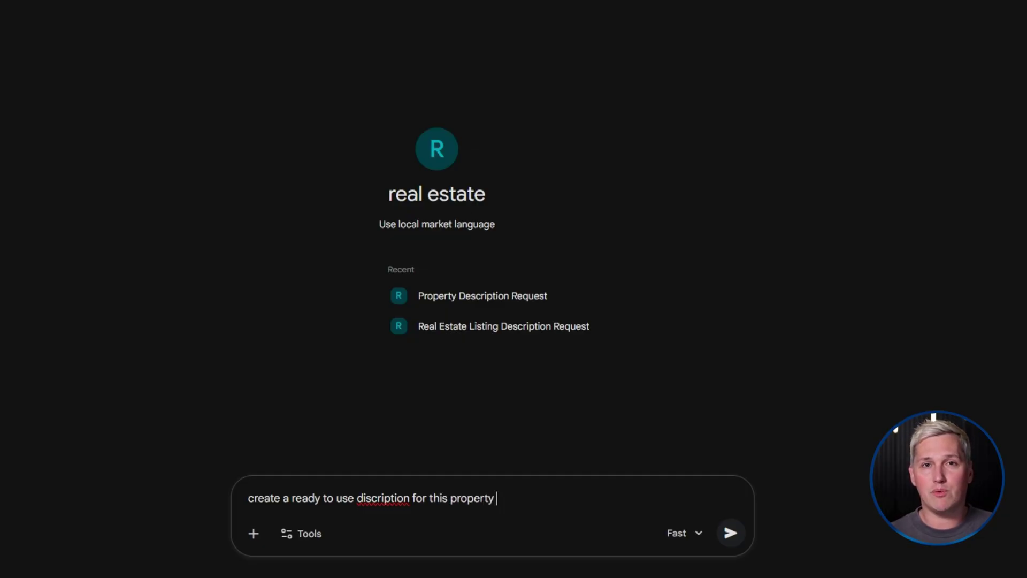
# Paste and send the Bay Hollow Drive property details, then start the research plan
pyautogui.hotkey('ctrl', 'v')
pyautogui.press('Return')
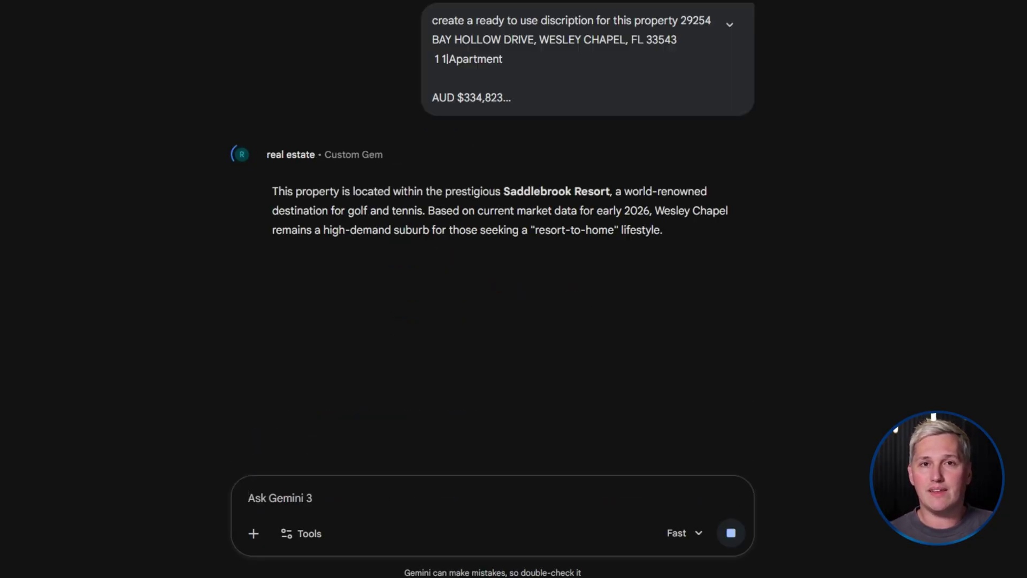
pyautogui.scroll(-2, 945, 277)
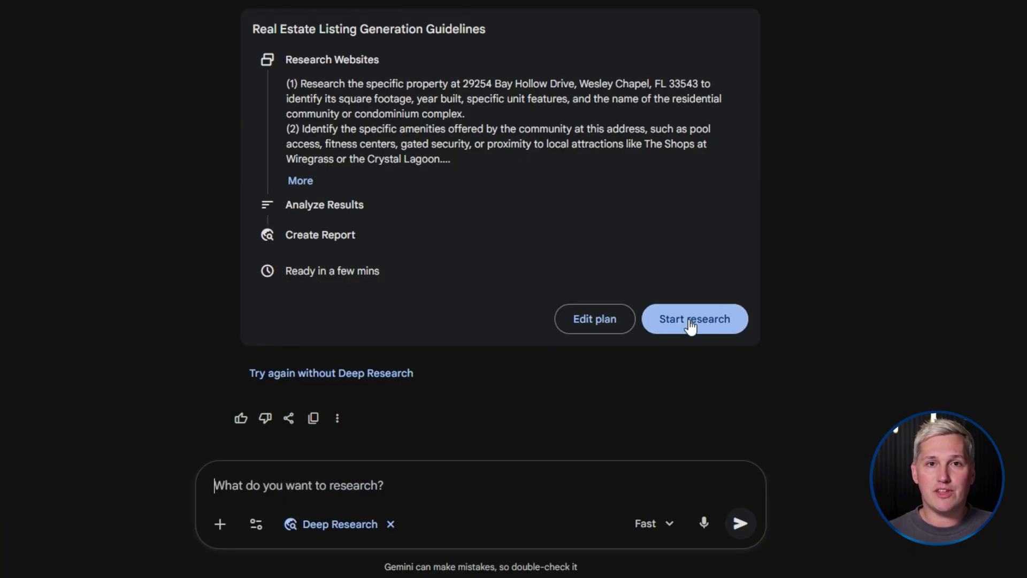
pyautogui.click(690, 321)
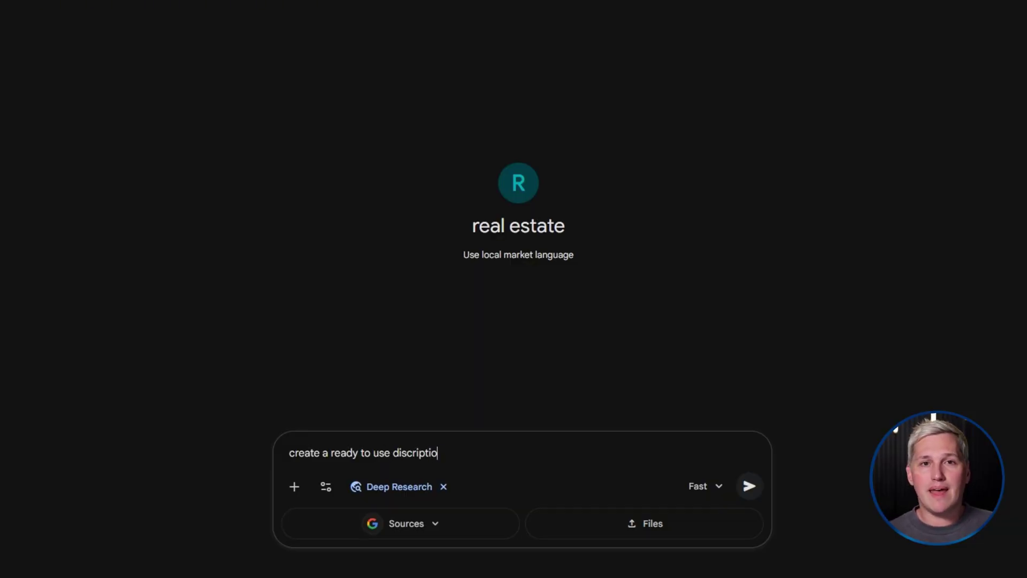
# Send the Deep Research listing request and start its proposed research plan
pyautogui.press('Return')
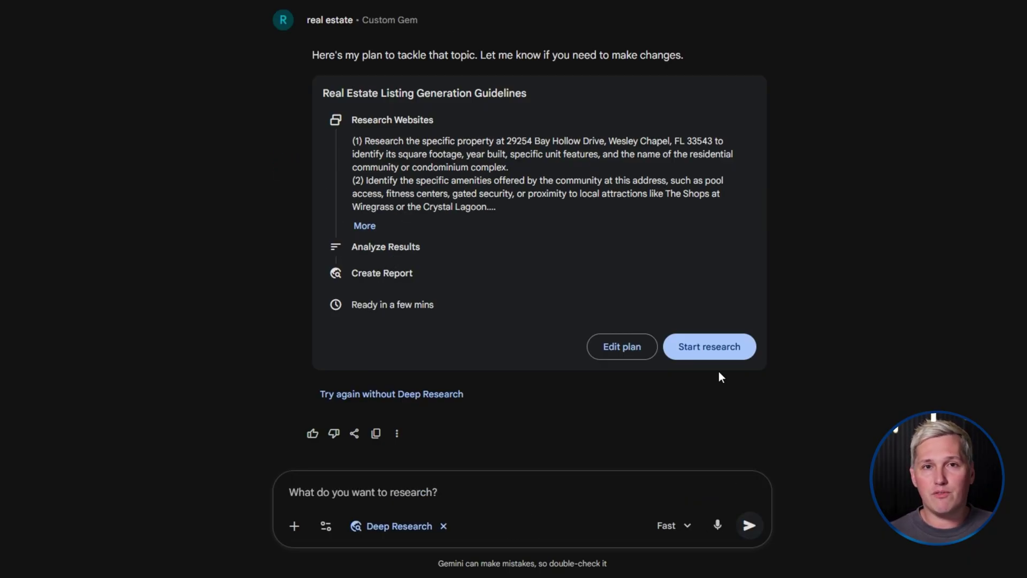
pyautogui.click(710, 347)
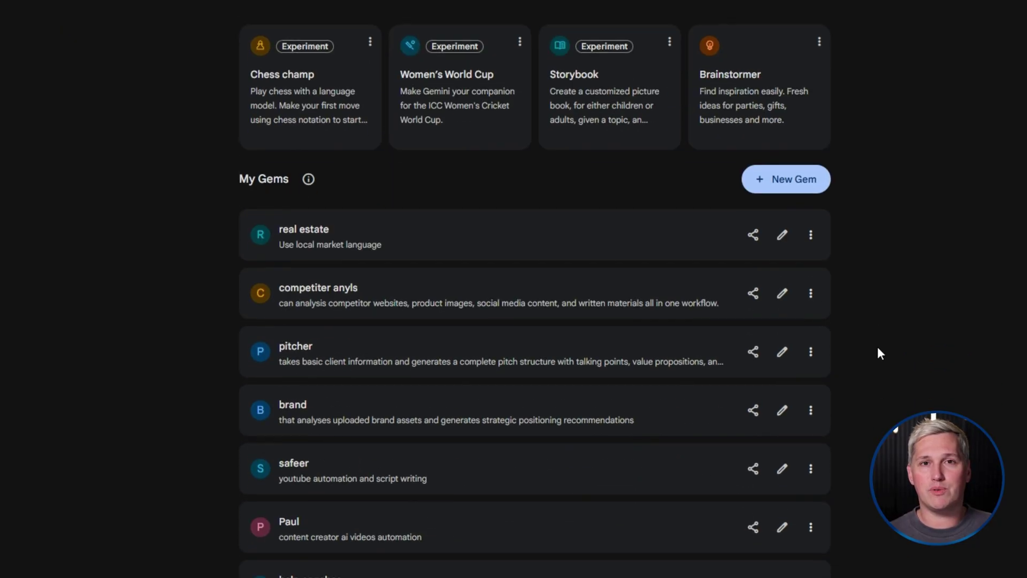
pyautogui.scroll(-2, 878, 346)
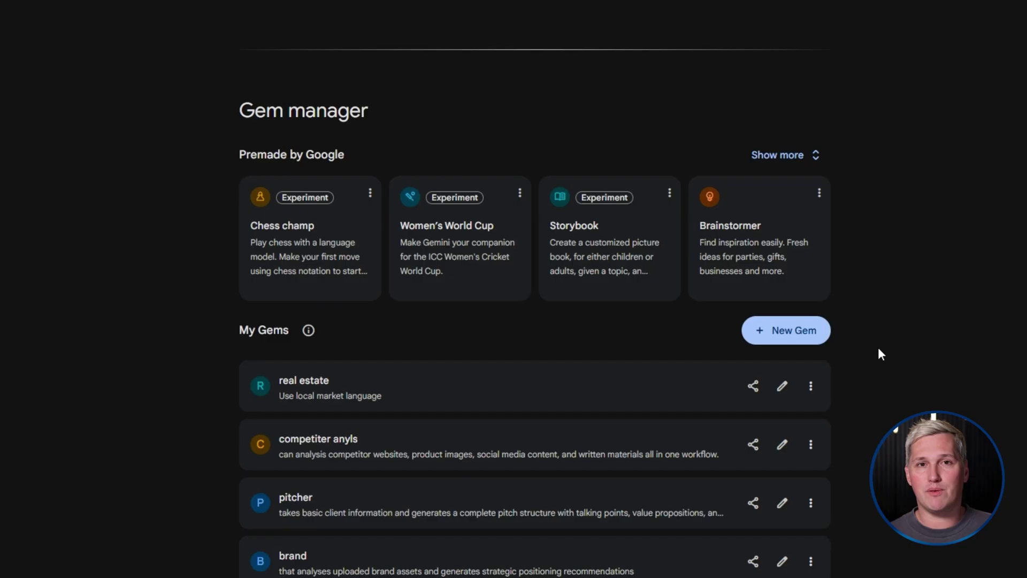
pyautogui.scroll(-3, 878, 350)
pyautogui.scroll(-2, 878, 353)
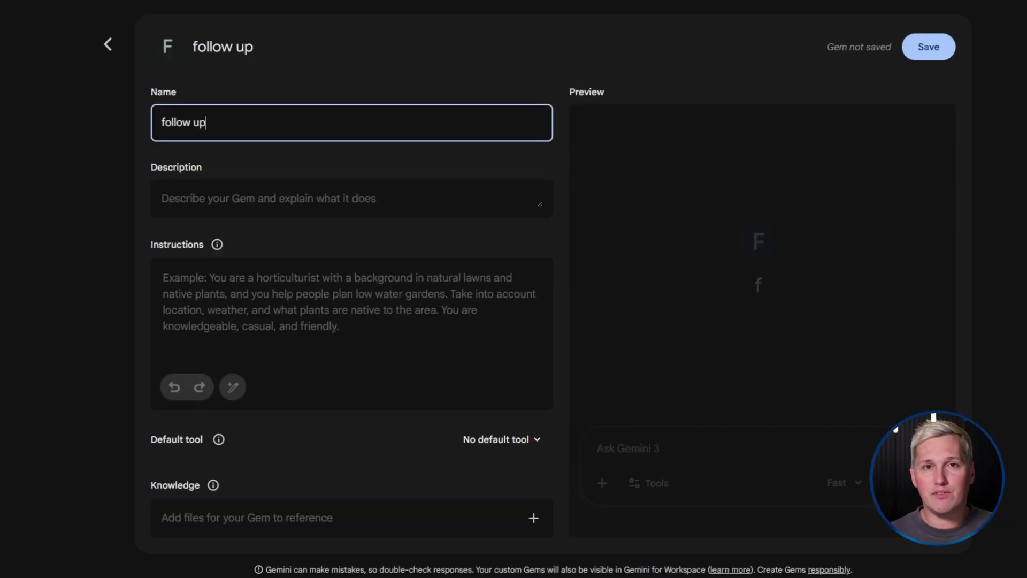
# Paste the professional, lead-holding follow-up instructions and move to the description
pyautogui.hotkey('ctrl', 'v')
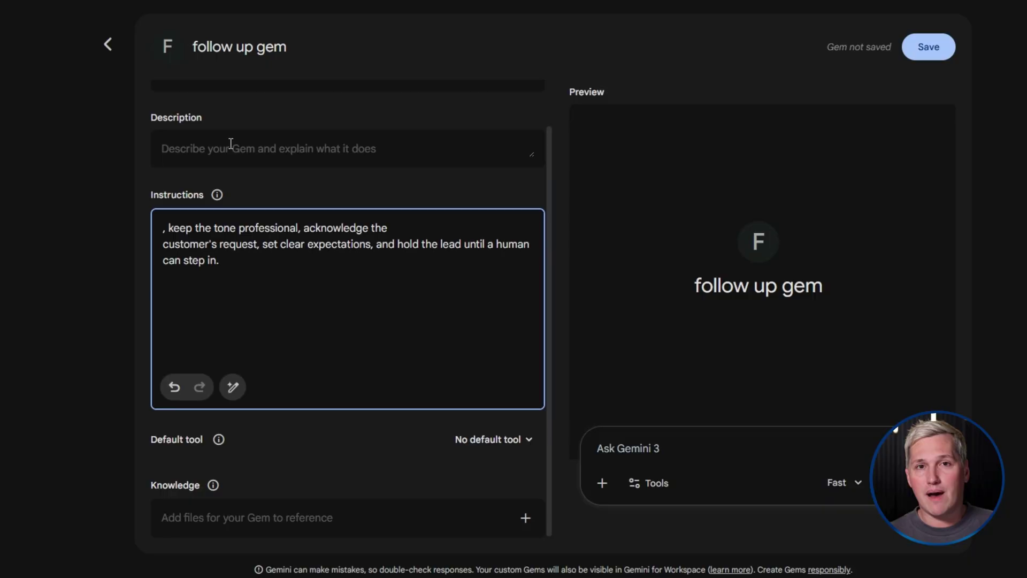
pyautogui.click(246, 183)
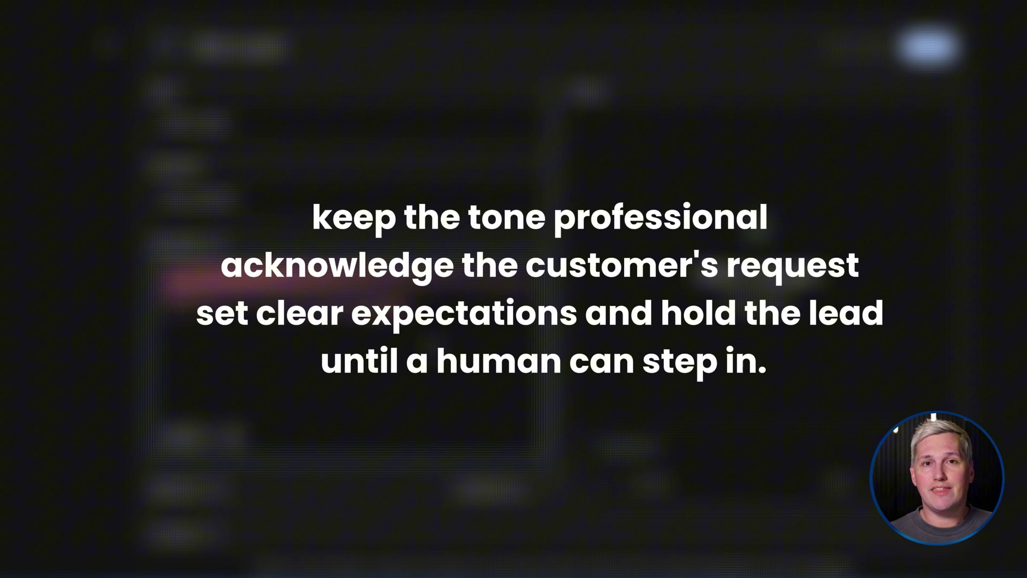
# Save the follow up gem from the Gem editor
pyautogui.click(943, 53)
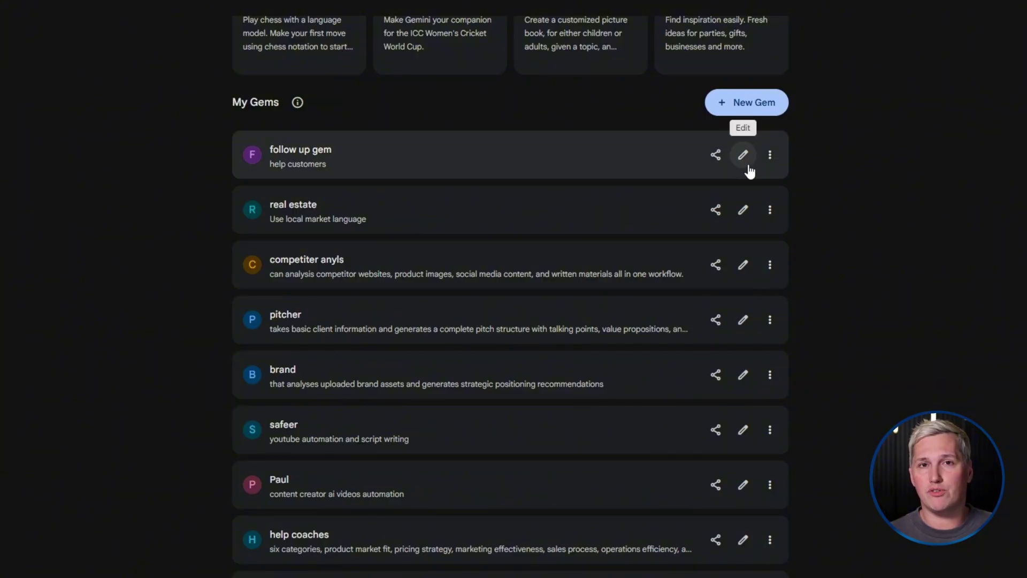
# Set the follow up gem's default tool to Create images, after trying Deep Research and Video
pyautogui.click(743, 155)
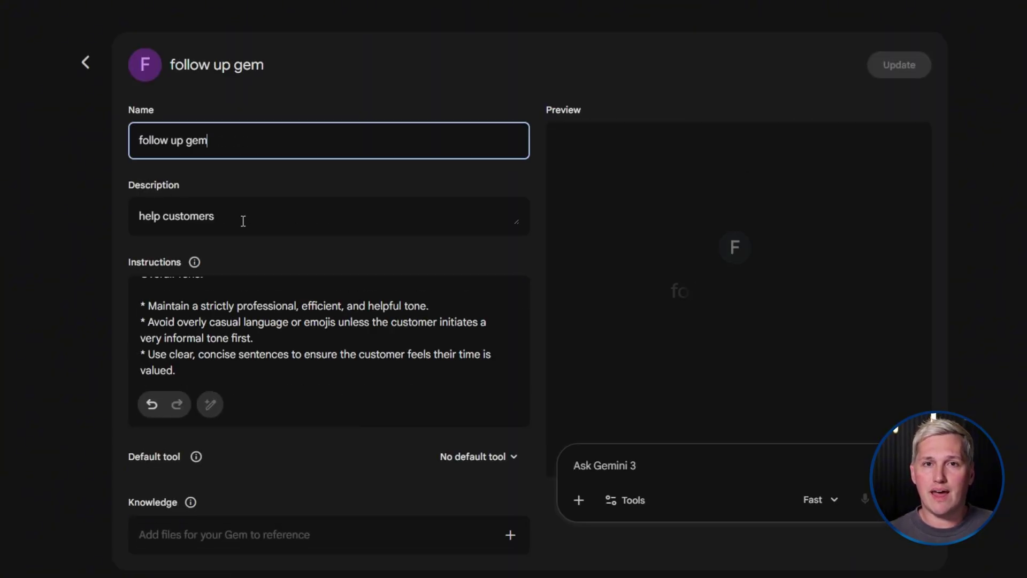
pyautogui.click(509, 456)
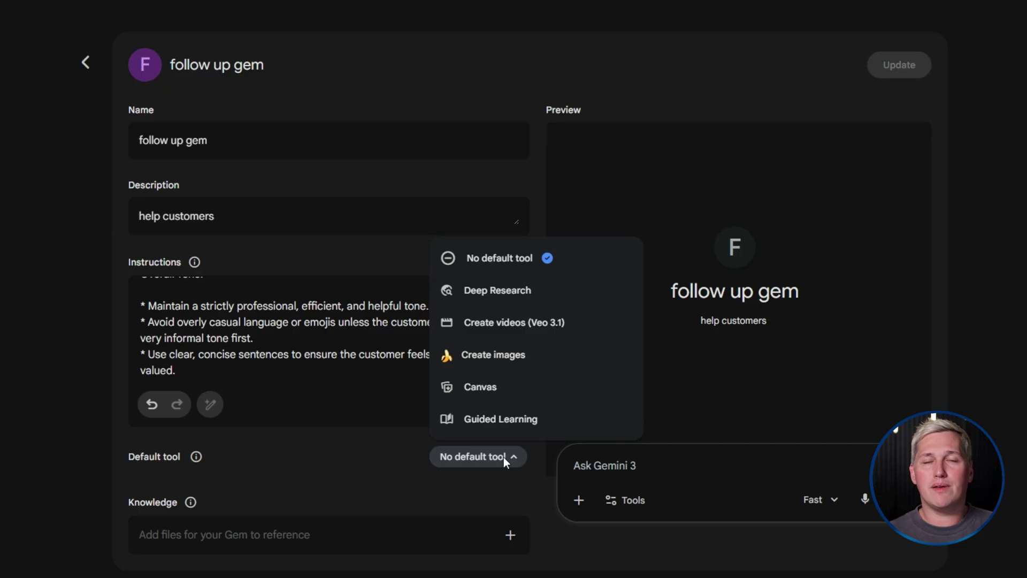
pyautogui.click(481, 297)
pyautogui.click(497, 456)
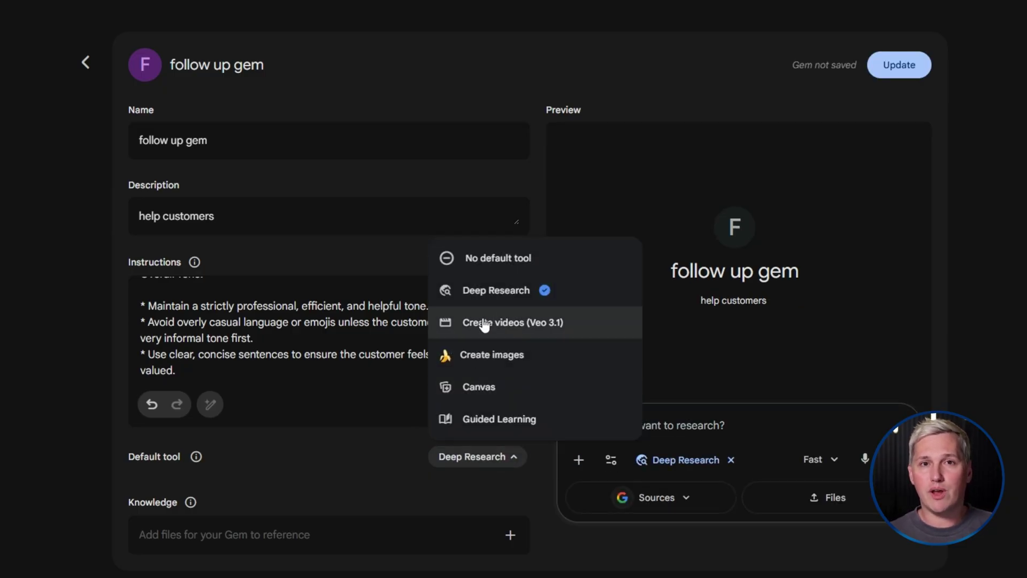
pyautogui.click(490, 323)
pyautogui.click(504, 456)
pyautogui.click(492, 355)
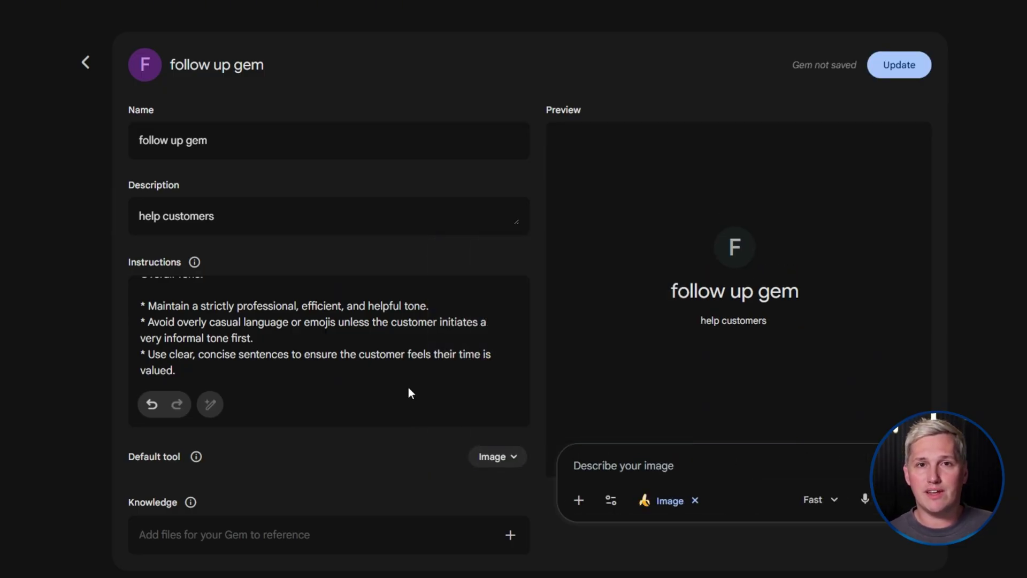
# Revise the follow up gem's description and instructions
pyautogui.click(409, 387)
pyautogui.click(281, 214)
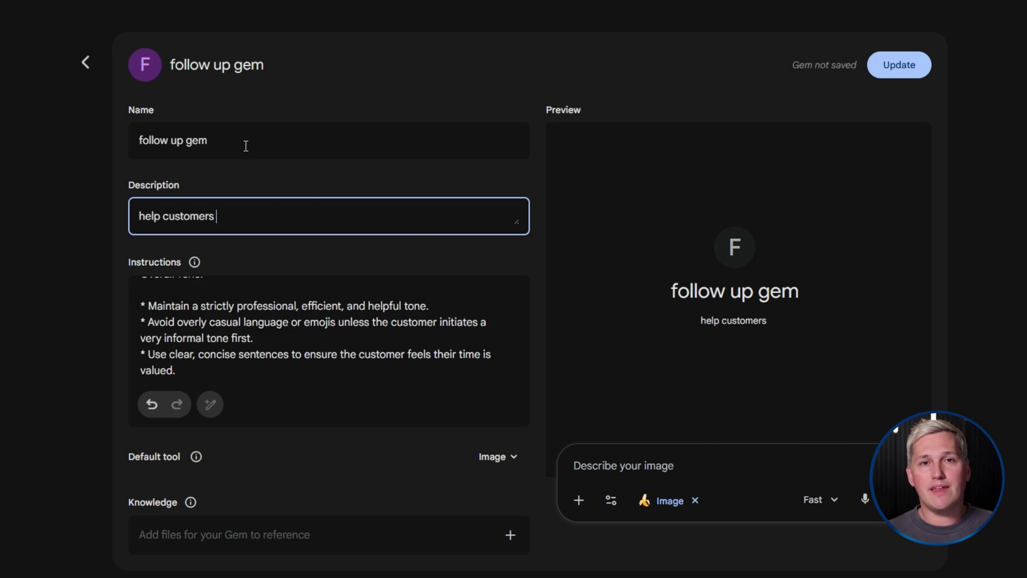
pyautogui.click(318, 389)
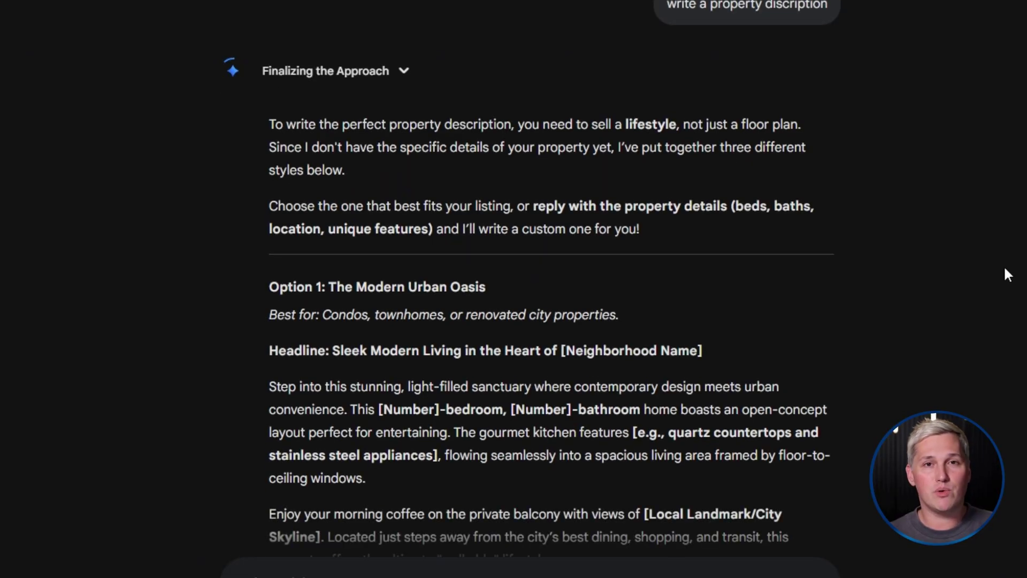
pyautogui.scroll(-1, 1008, 271)
pyautogui.scroll(-1, 1003, 265)
pyautogui.scroll(-2, 989, 252)
pyautogui.scroll(-2, 990, 256)
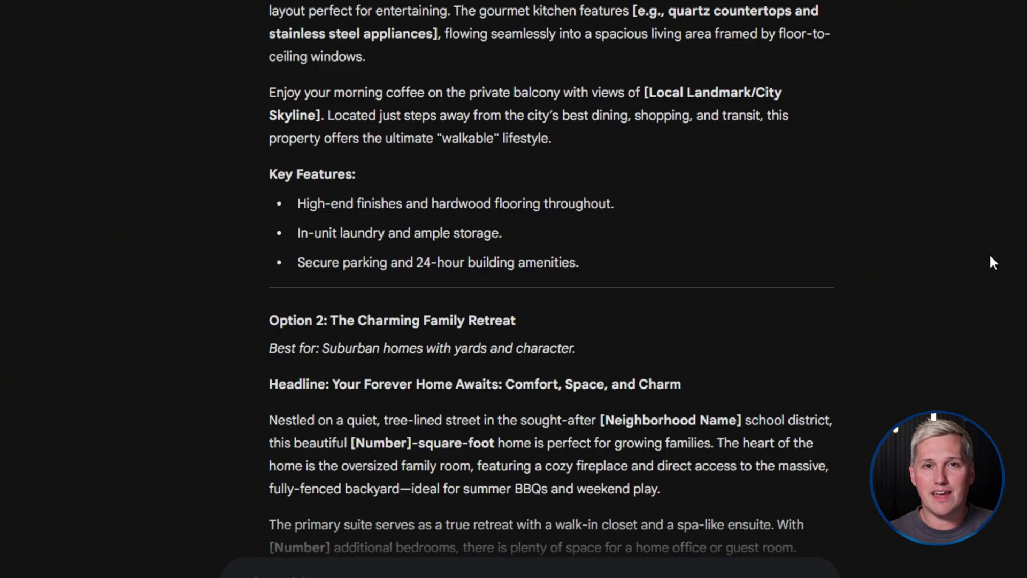
pyautogui.scroll(-2, 991, 257)
pyautogui.scroll(-2, 990, 256)
pyautogui.scroll(-2, 990, 257)
pyautogui.scroll(-1, 990, 257)
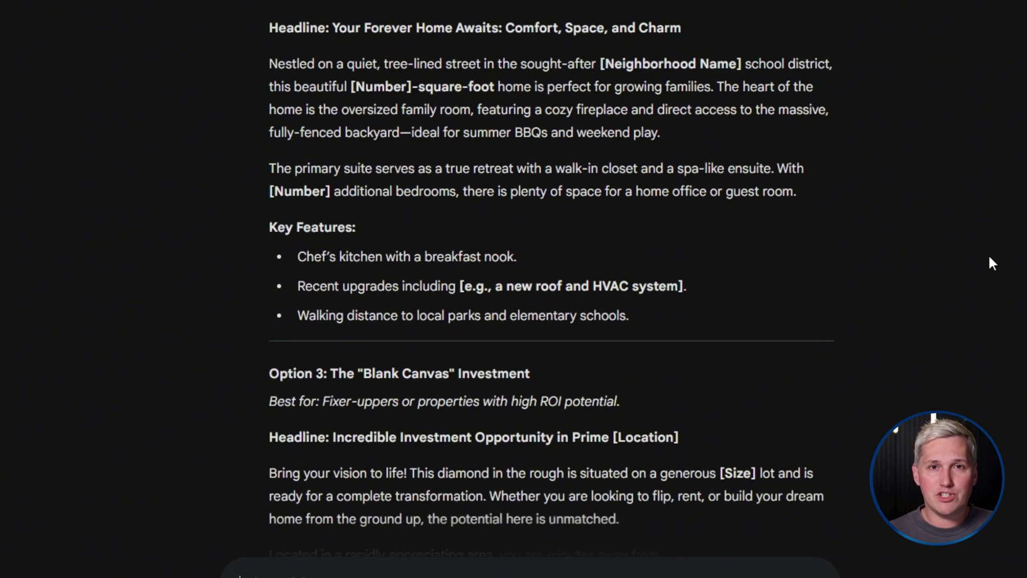
pyautogui.scroll(-2, 988, 257)
pyautogui.scroll(-2, 986, 255)
pyautogui.scroll(-4, 984, 255)
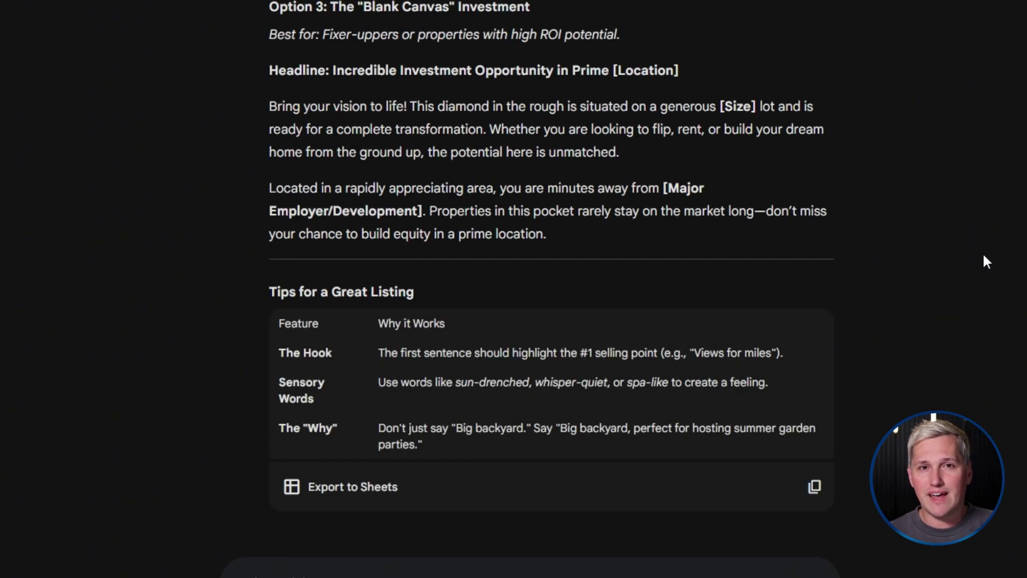
pyautogui.scroll(-1, 986, 262)
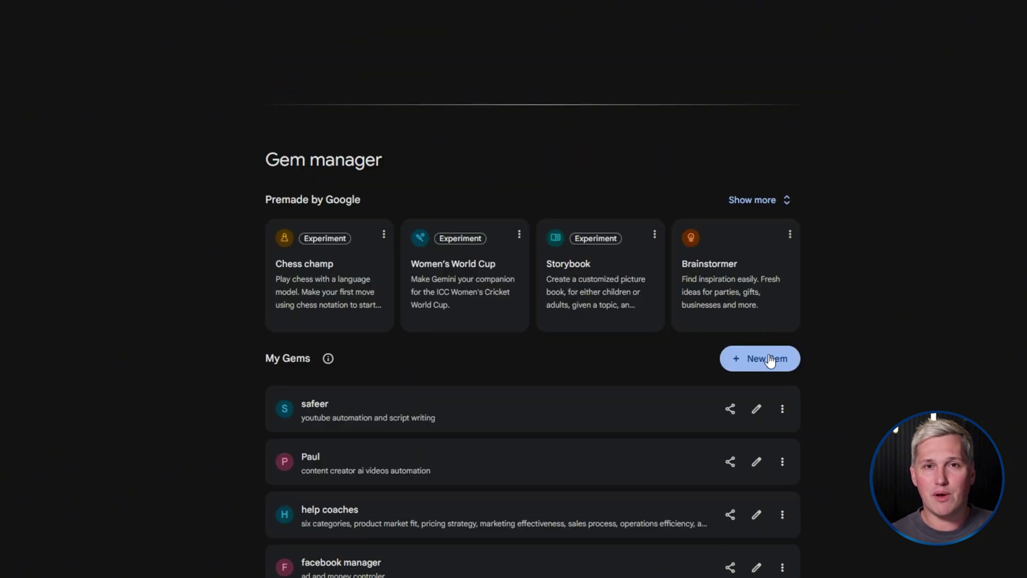
pyautogui.click(770, 356)
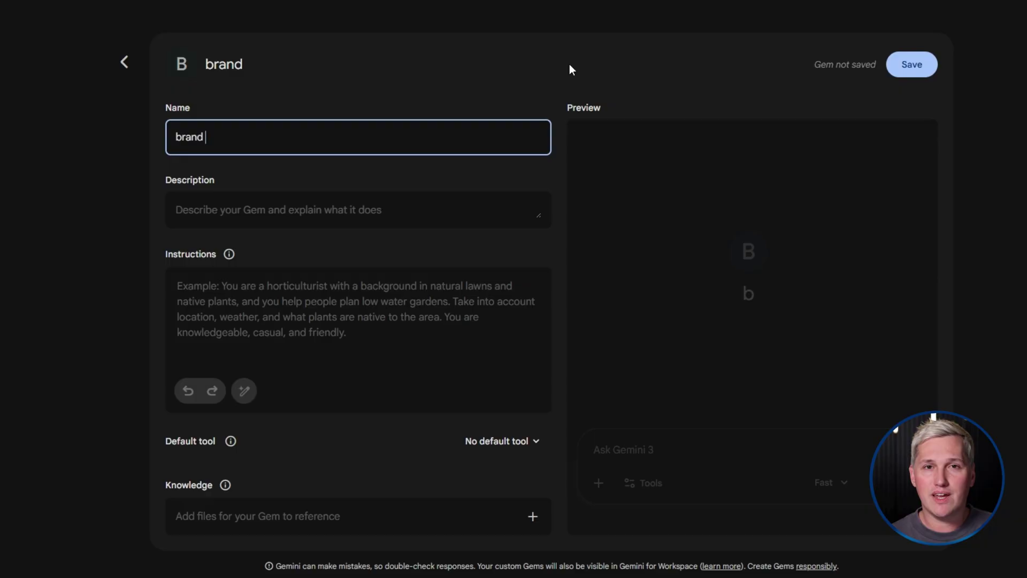
# Paste the brand Gem's description and instructions, and set its default tool to Deep Research
pyautogui.click(239, 218)
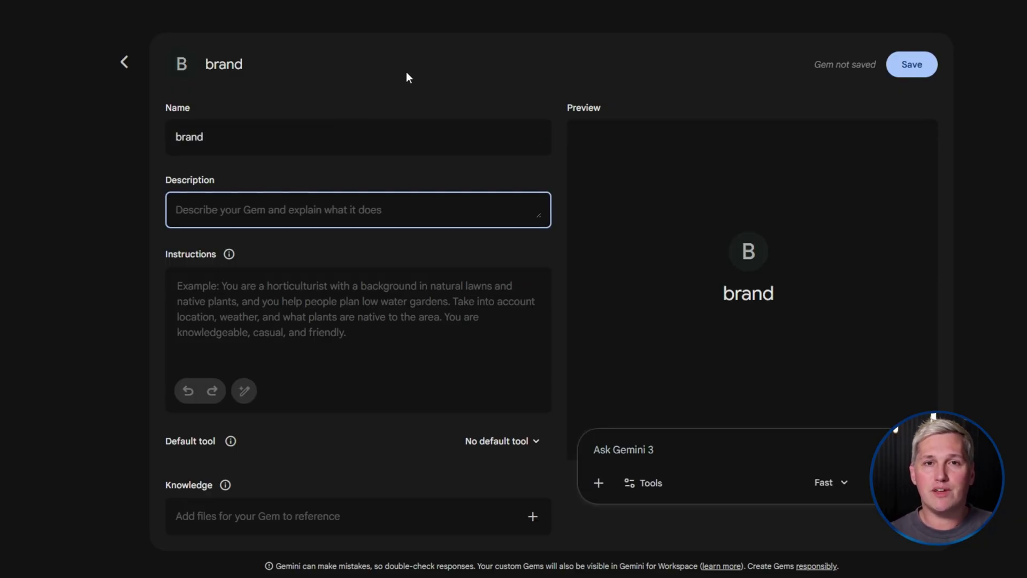
pyautogui.hotkey('ctrl', 'v')
pyautogui.click(303, 270)
pyautogui.write('that analyses uploaded brand assets and generates strategic positioning recommendations')
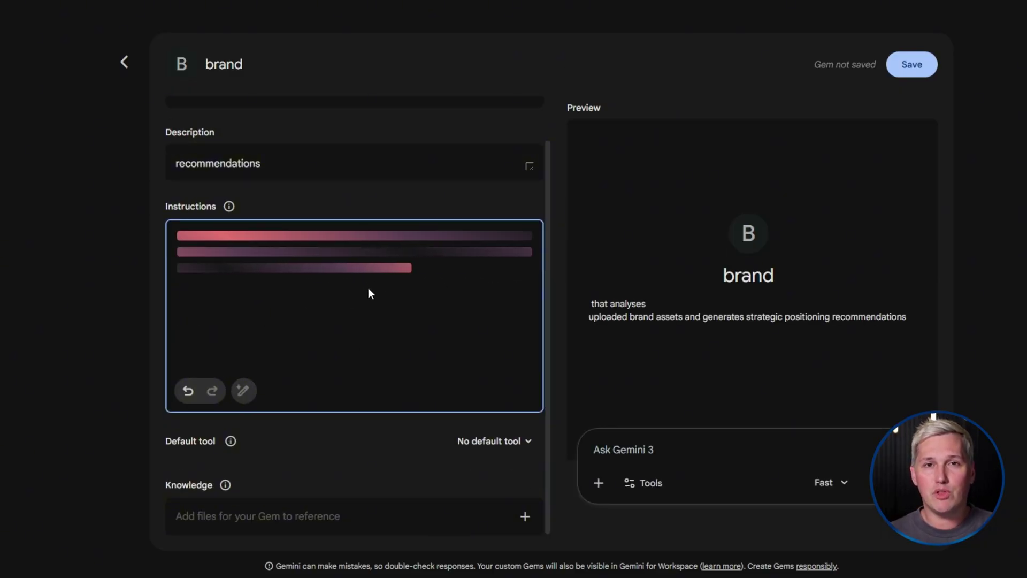
pyautogui.click(493, 442)
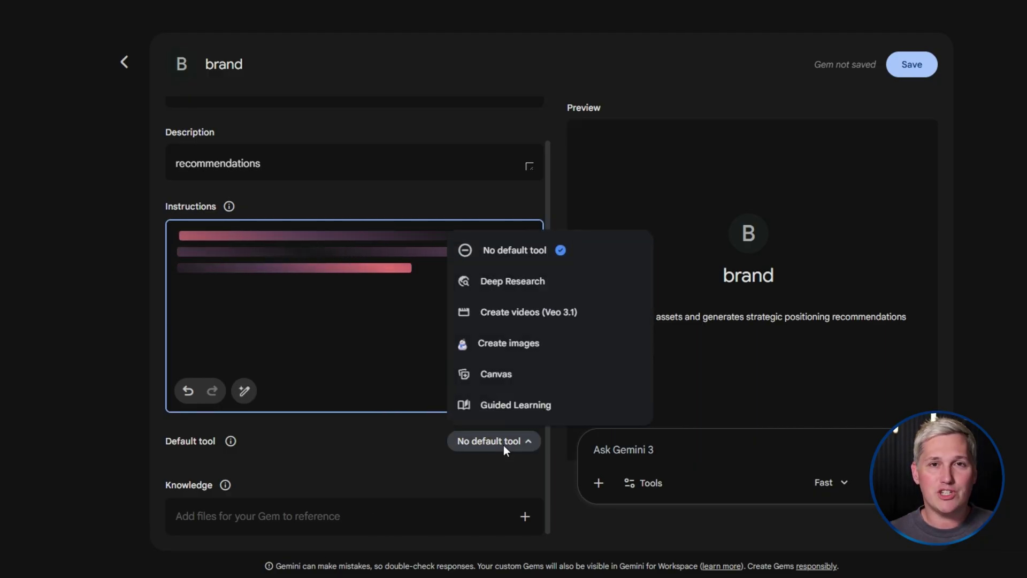
pyautogui.click(500, 281)
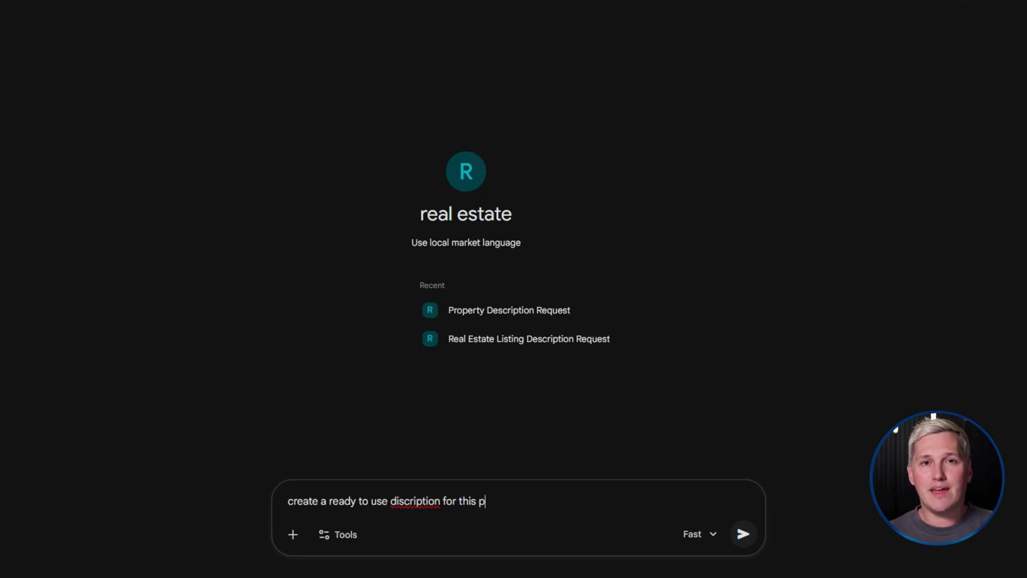
pyautogui.write('y')
# Paste the Bay Hollow Drive, Wesley Chapel address and price into the request and send it
pyautogui.hotkey('ctrl', 'v')
pyautogui.press('Return')
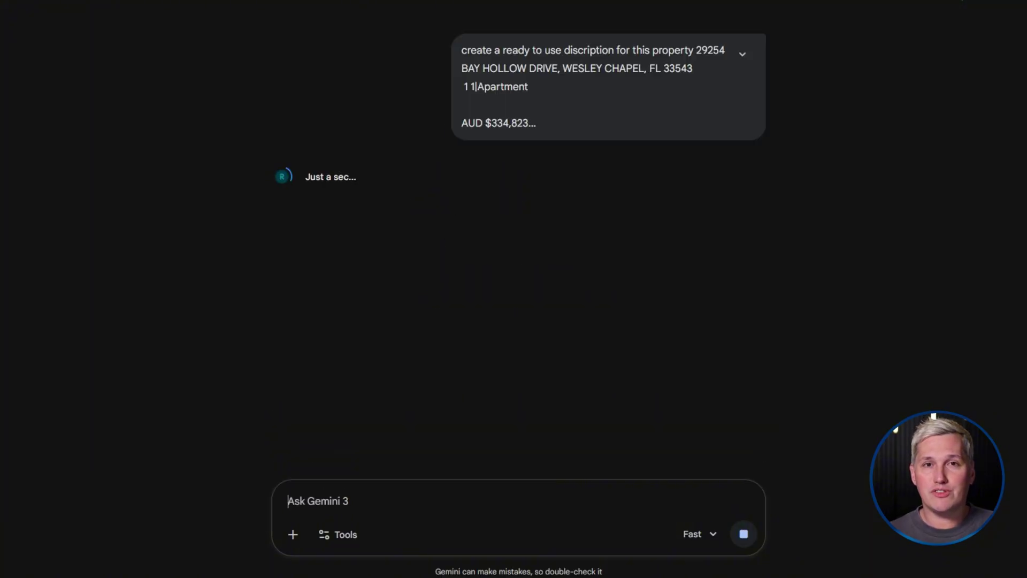